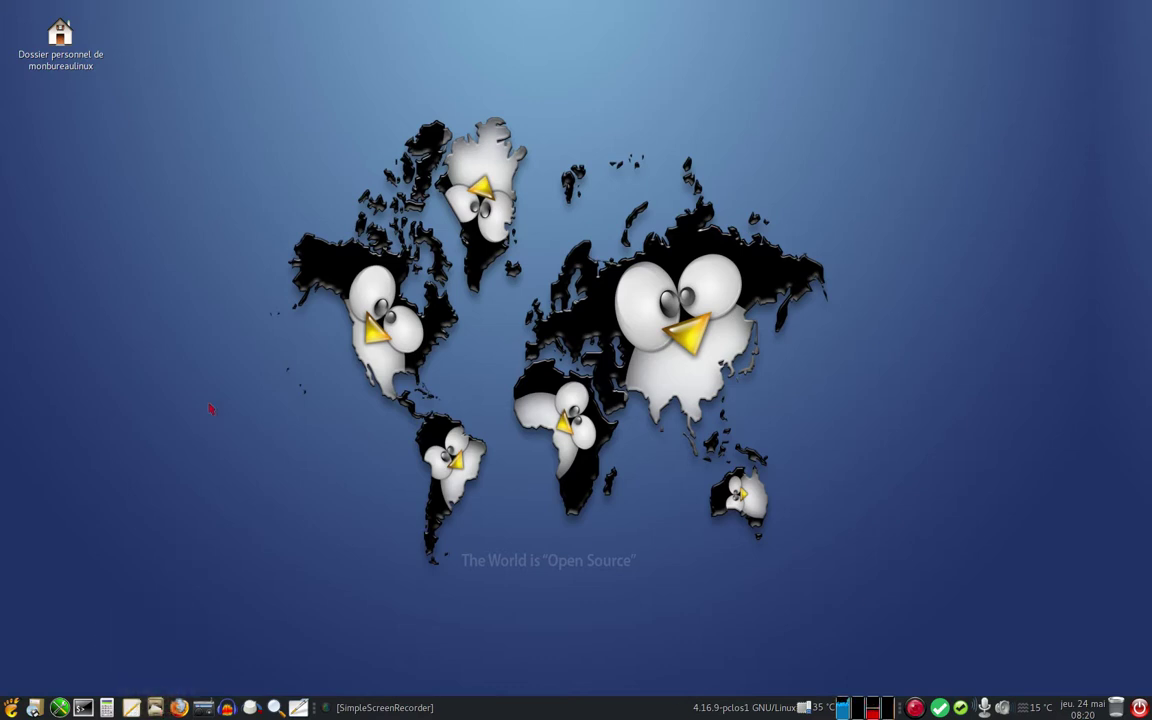
Open the etc folder from the file system root as administrator, entering the administrative password.
click(337, 308)
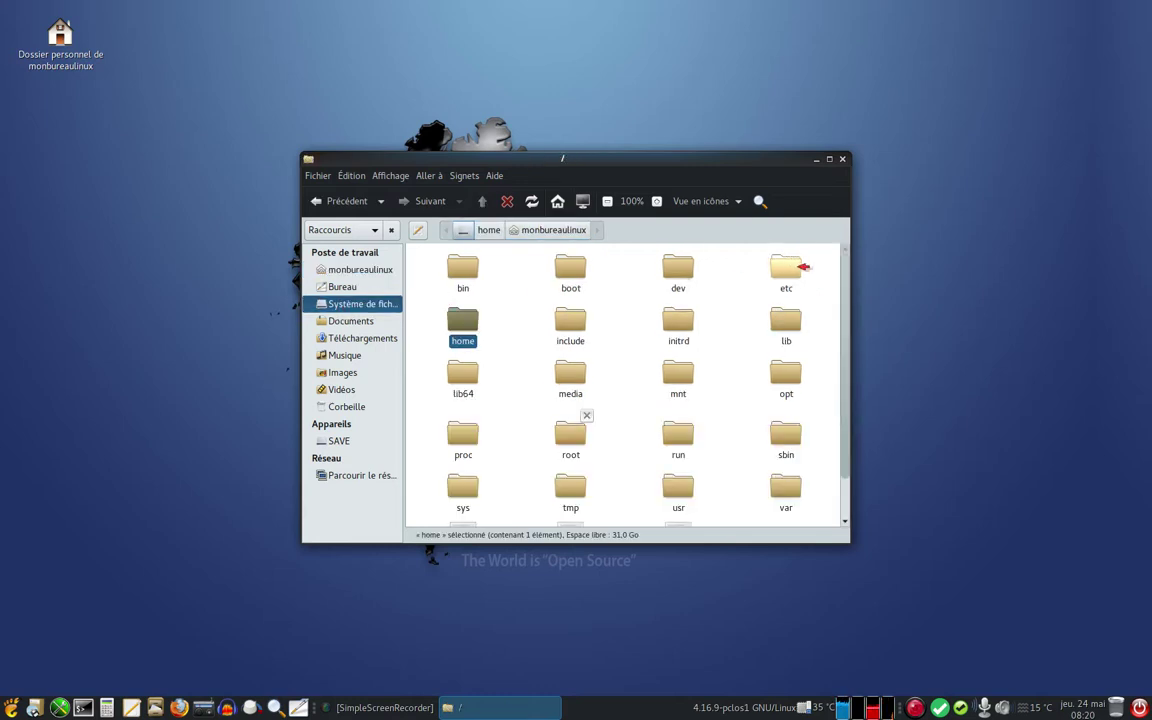
right_click(797, 267)
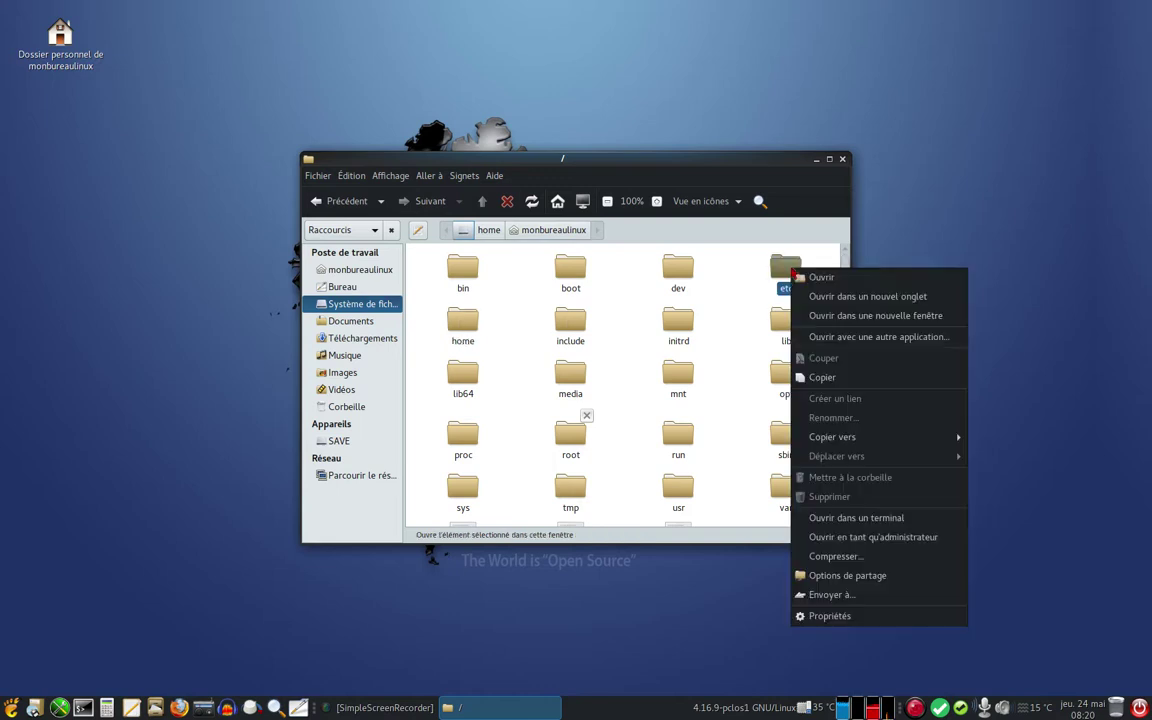
click(873, 537)
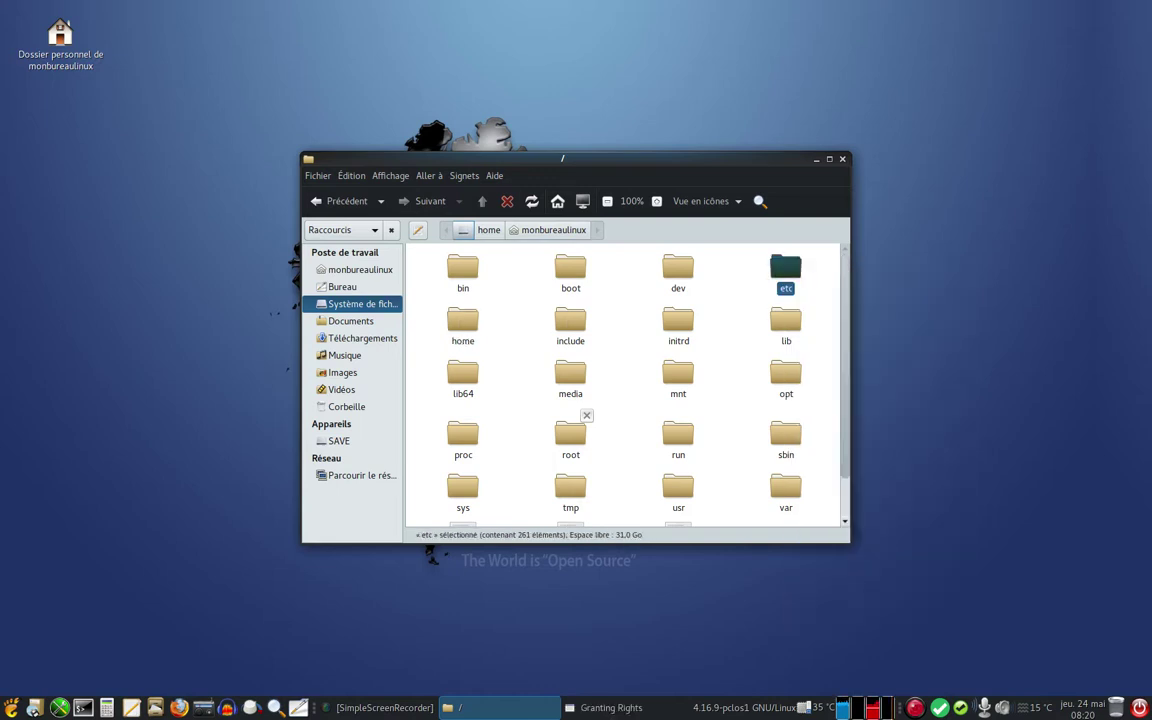
text(******)
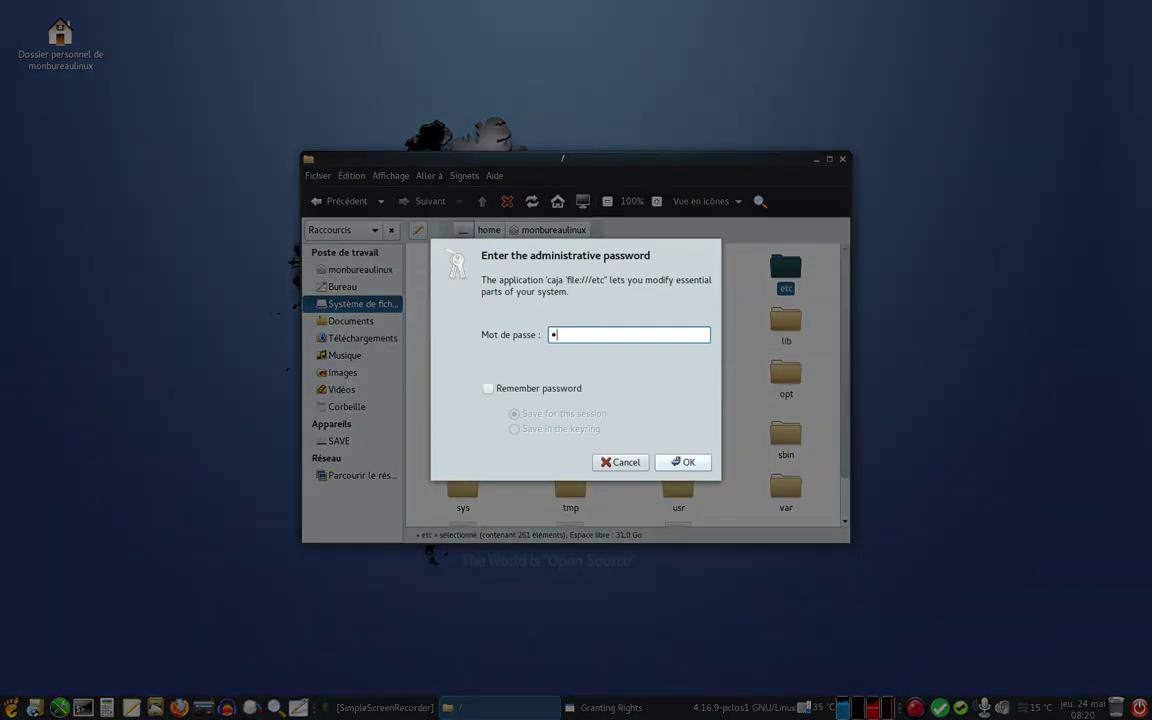
text(*********)
key(Return)
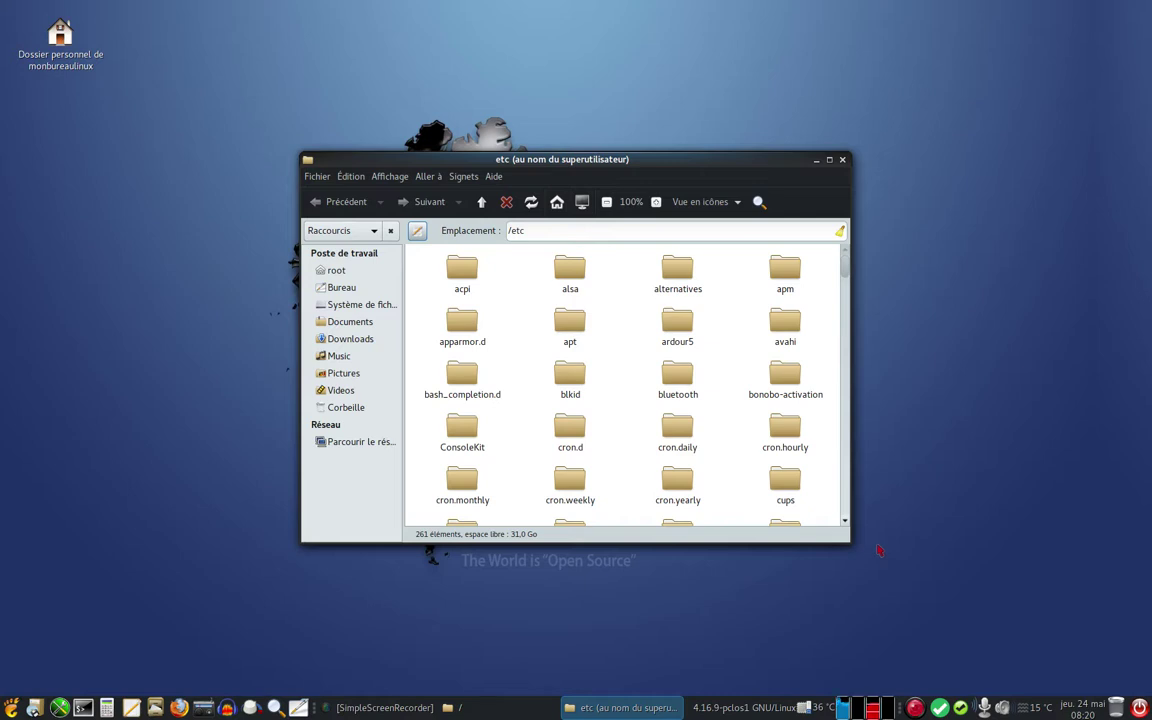
Move the superuser etc window aside and open another regular file manager window at the file system root beside it.
drag(650, 160, 850, 239)
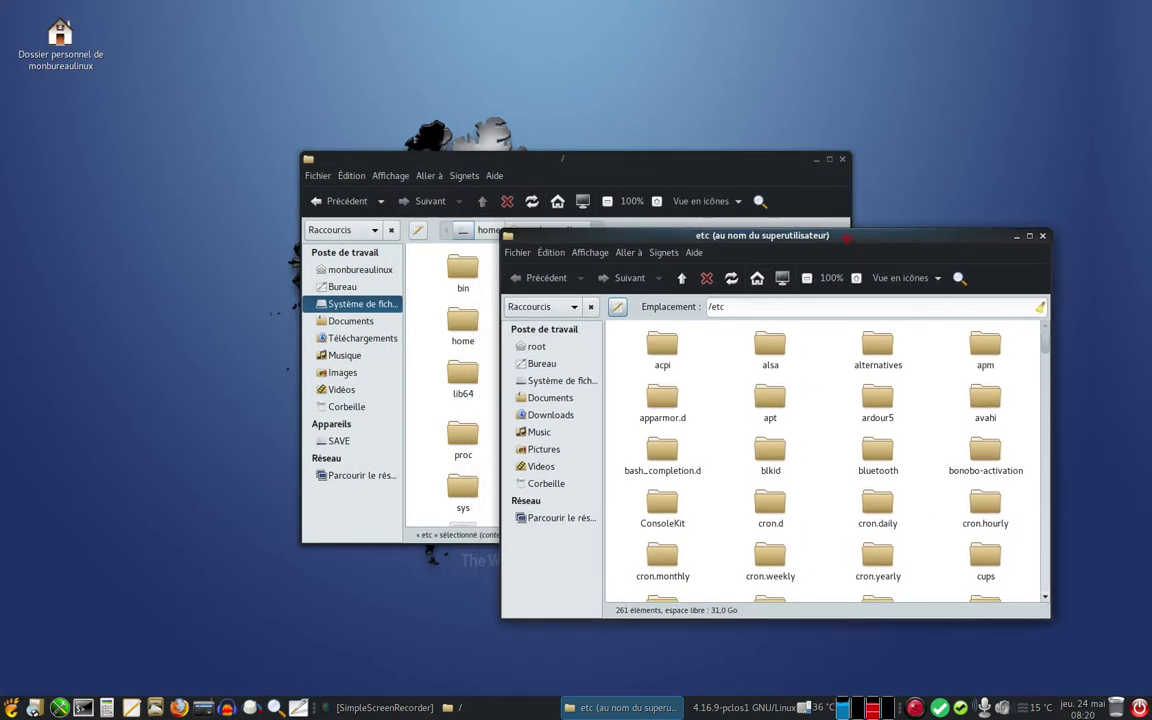
click(155, 707)
click(363, 305)
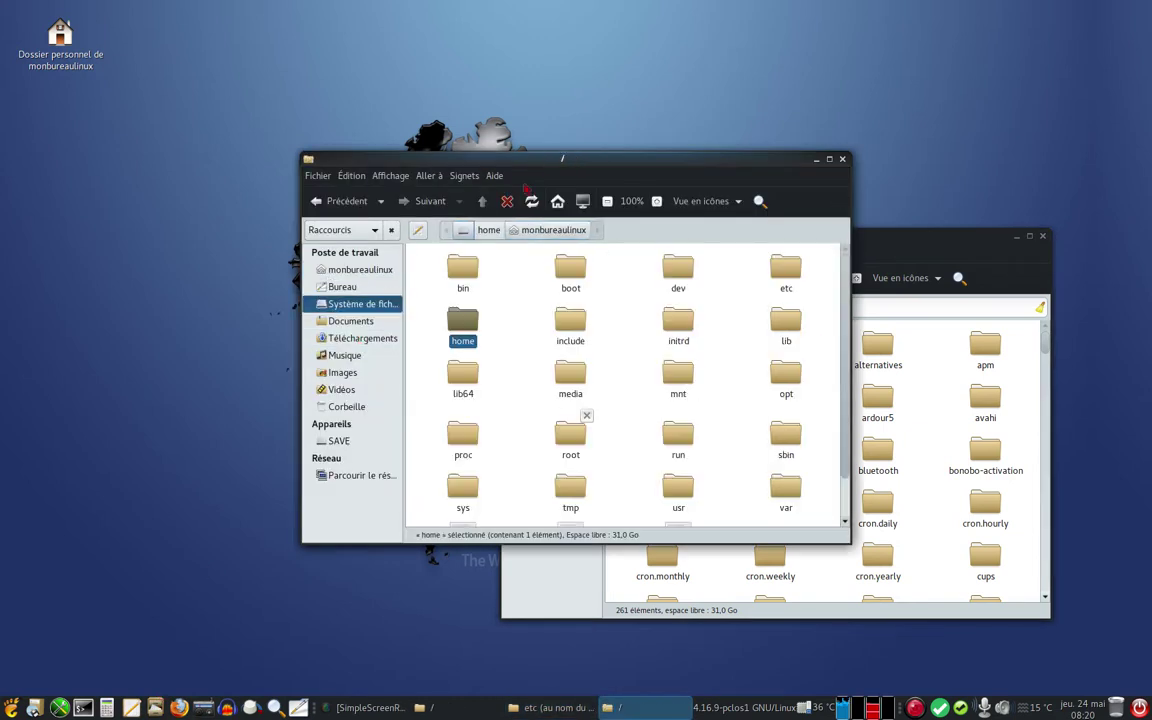
drag(563, 159, 397, 277)
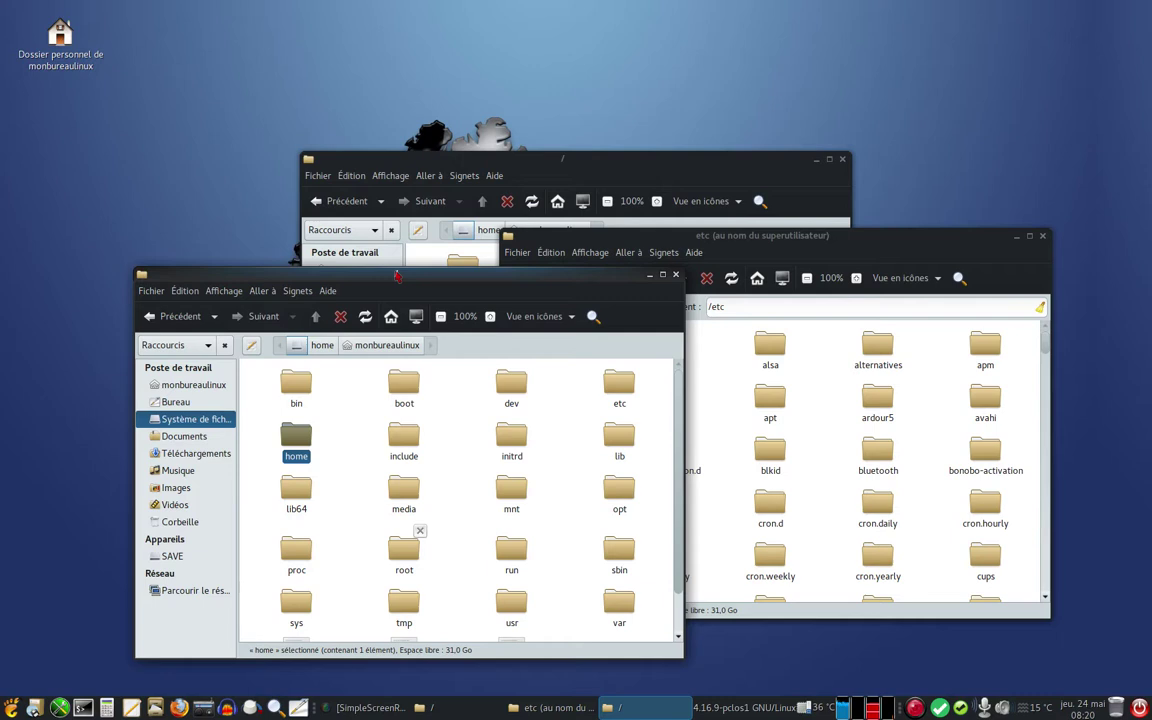
Open the backgrounds and emblems settings for the superuser etc window and look through the available patterns.
click(730, 240)
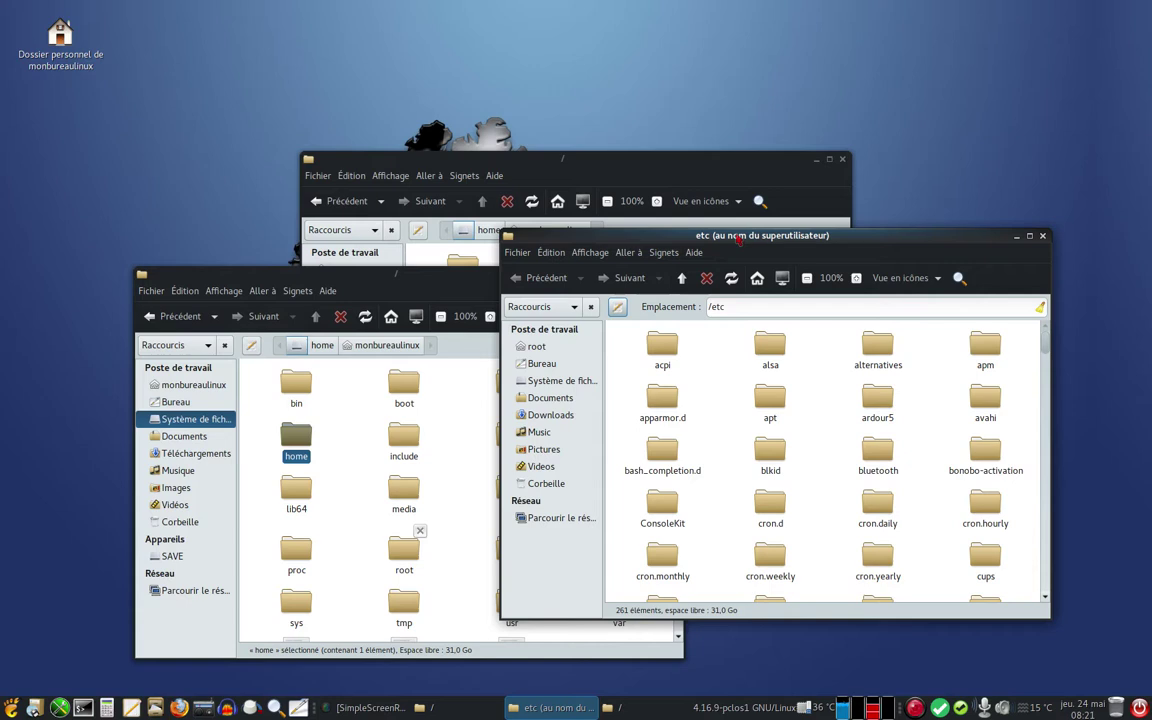
click(551, 253)
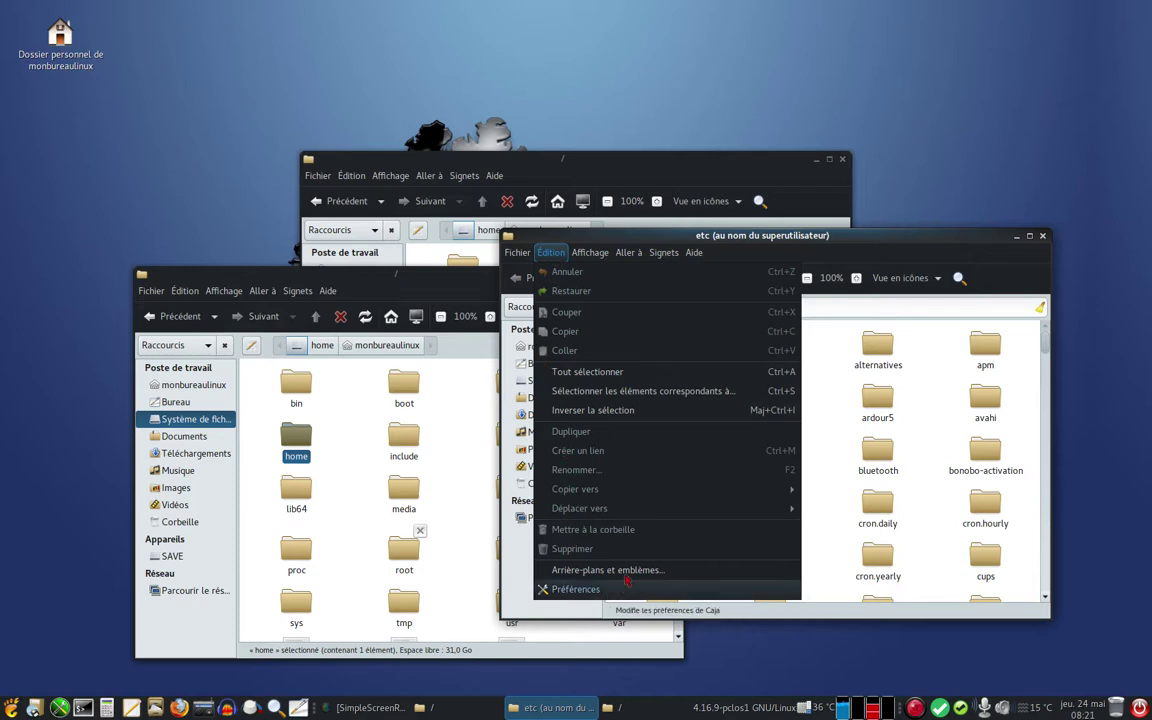
click(632, 570)
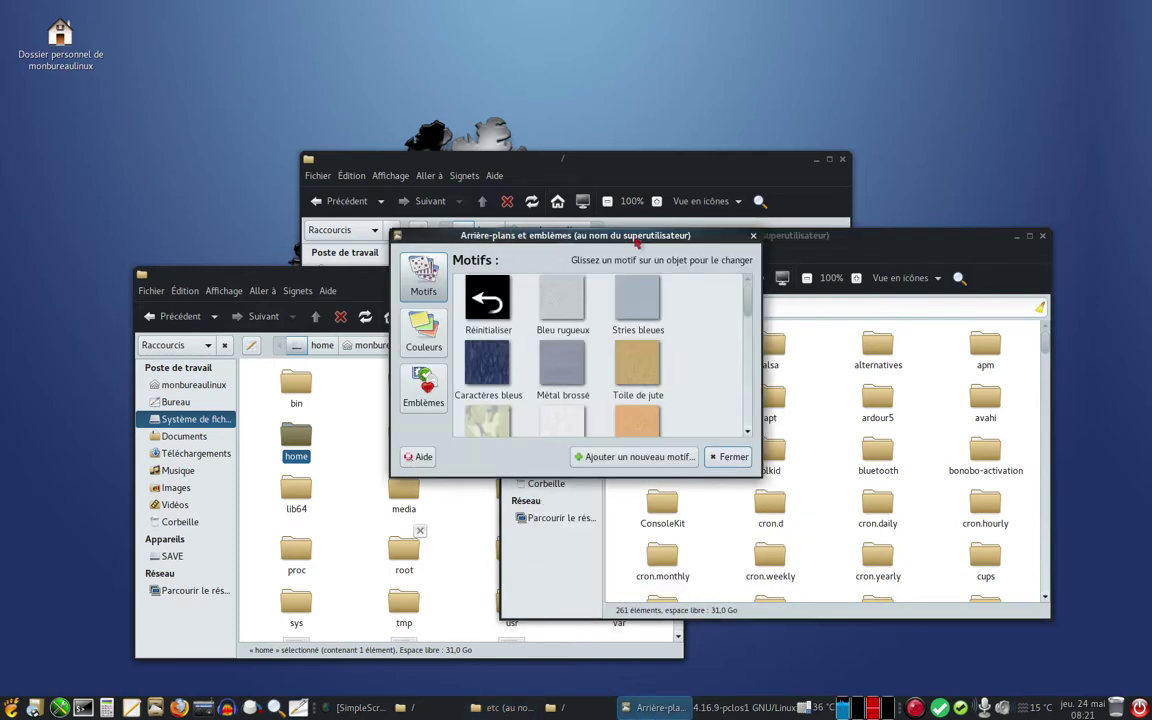
scroll(510, 296, down, 3)
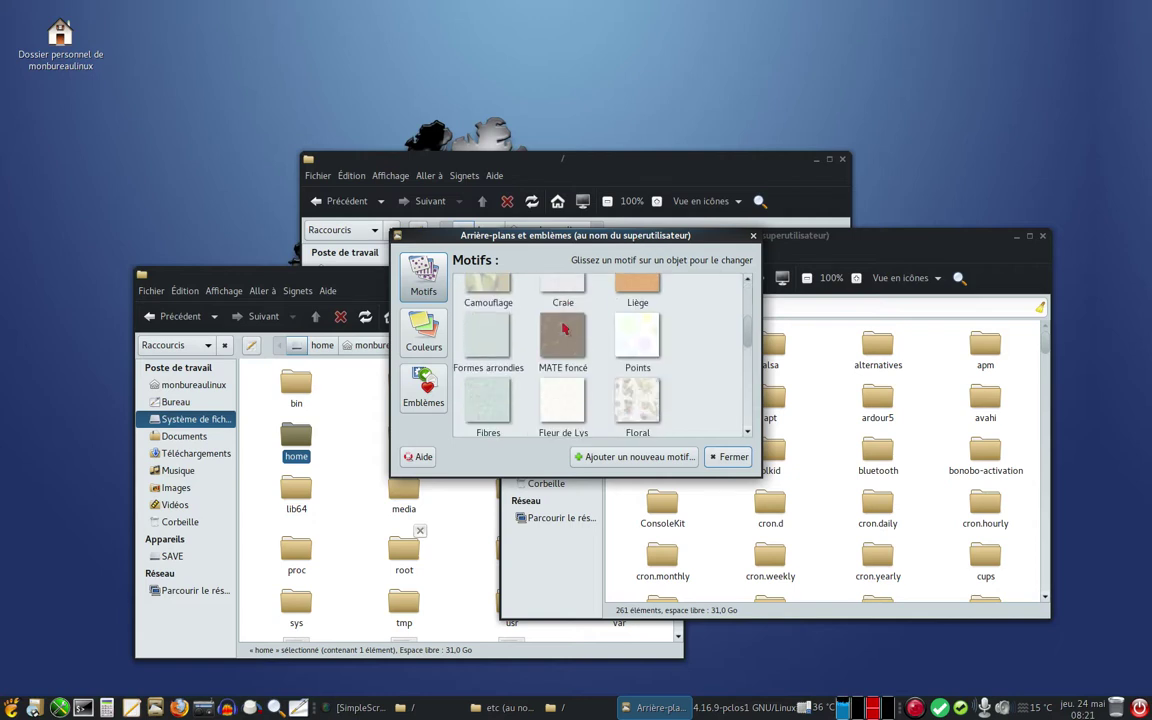
scroll(565, 328, up, 2)
scroll(563, 328, up, 1)
Apply the Rubis colour as the background of the superuser etc window and close the backgrounds and emblems settings.
click(423, 332)
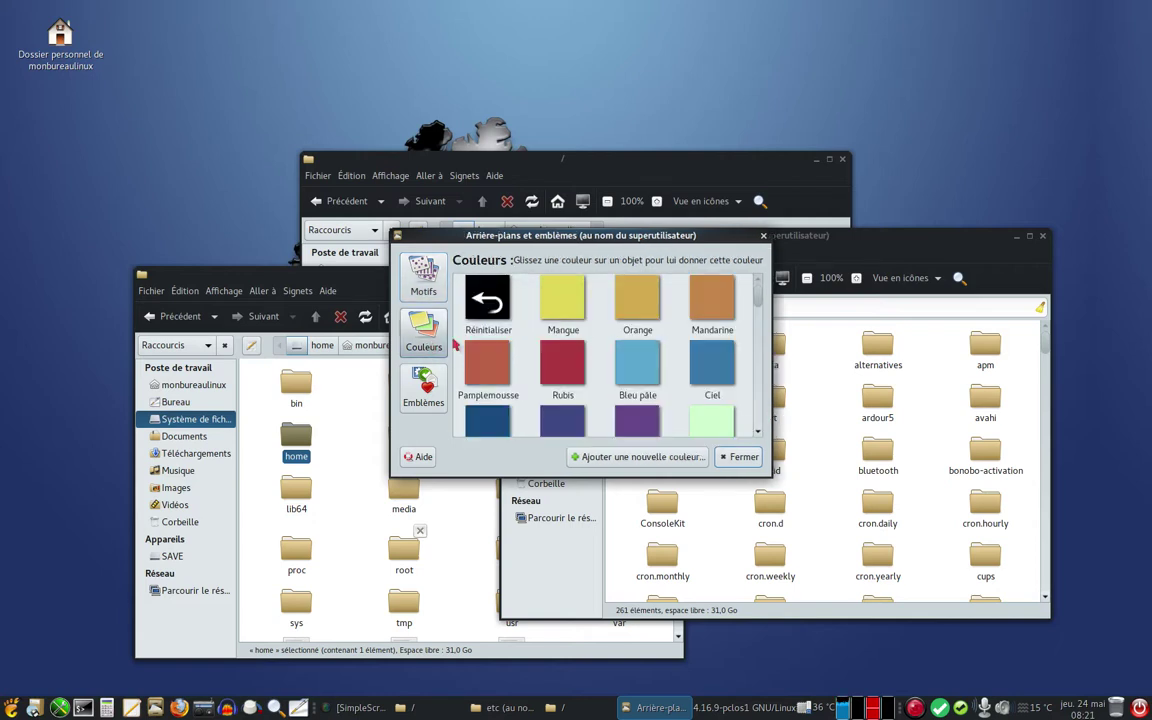
scroll(573, 344, down, 2)
scroll(573, 344, up, 3)
click(618, 457)
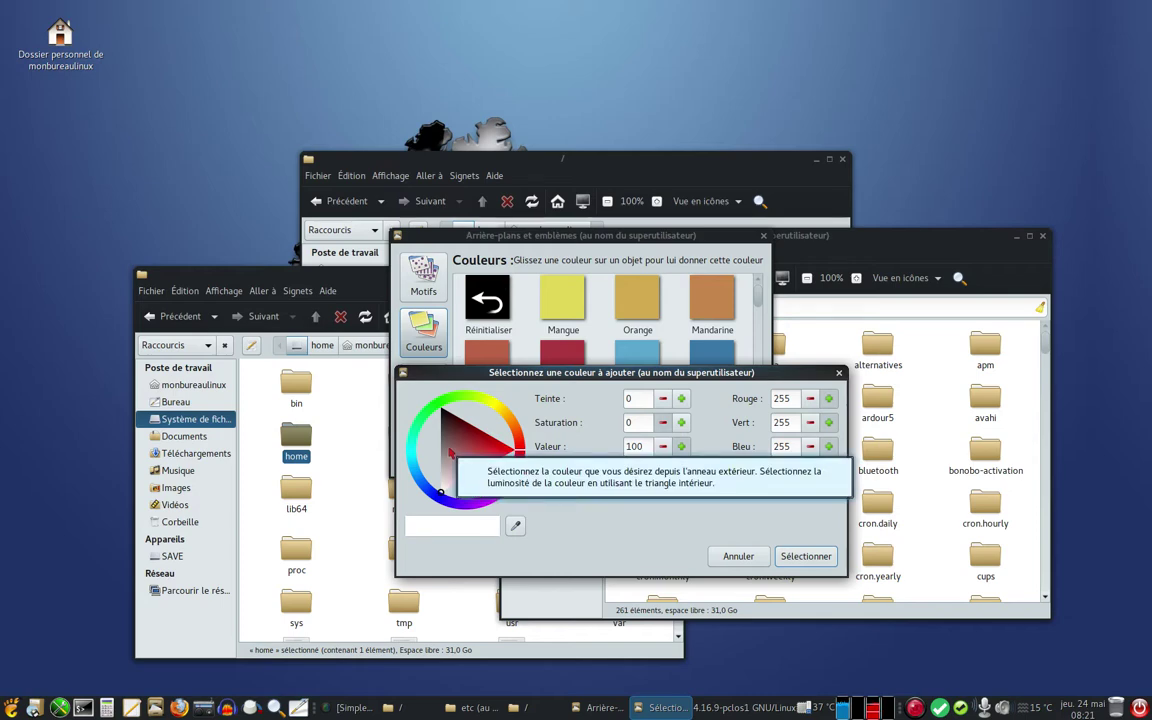
click(739, 560)
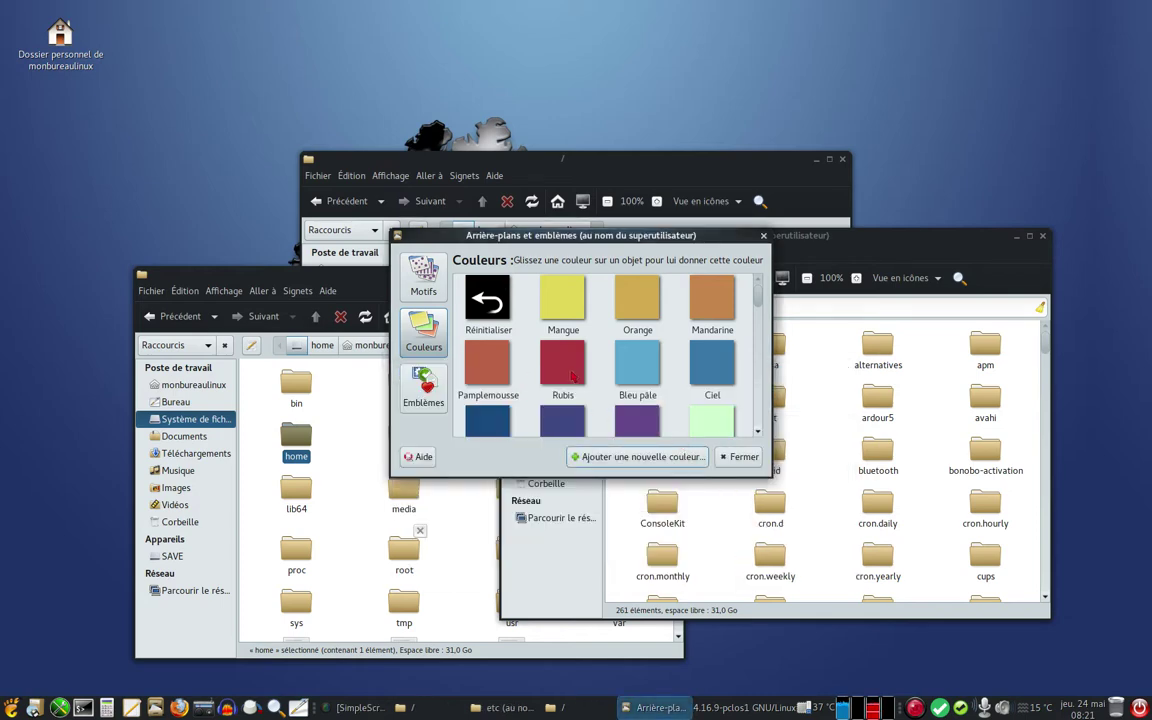
drag(552, 352, 818, 424)
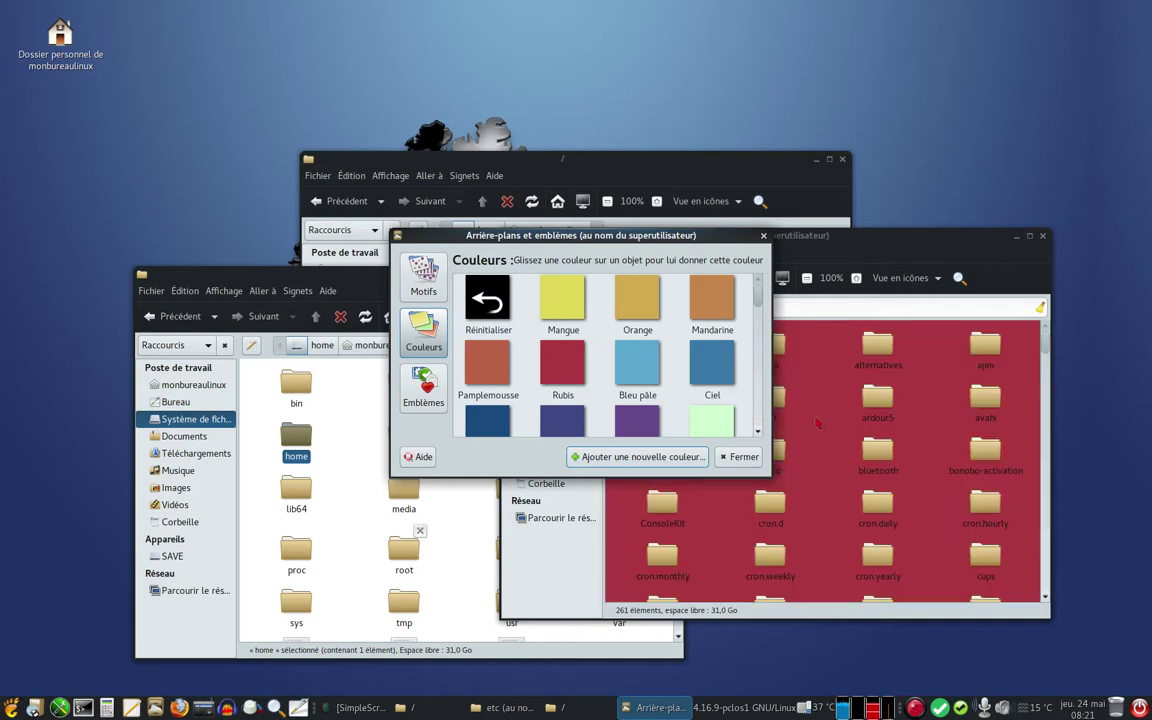
click(740, 456)
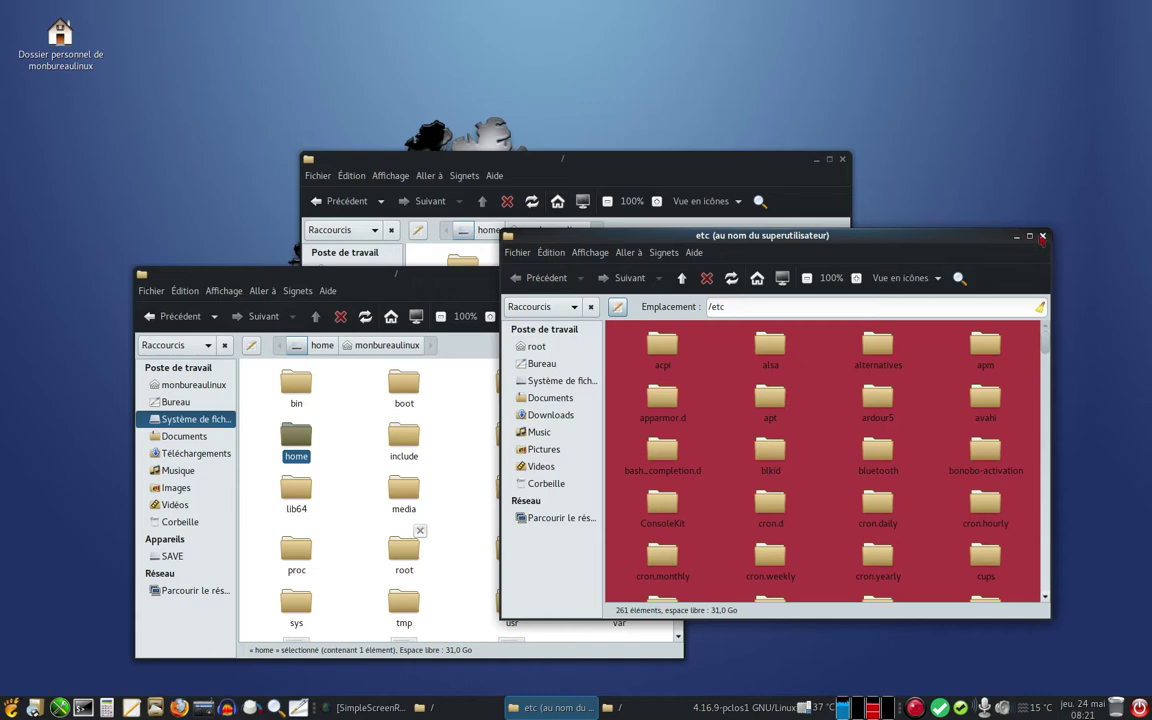
Close the superuser etc window and the extra root window, and open lib64 as administrator with the administrative password.
click(1043, 237)
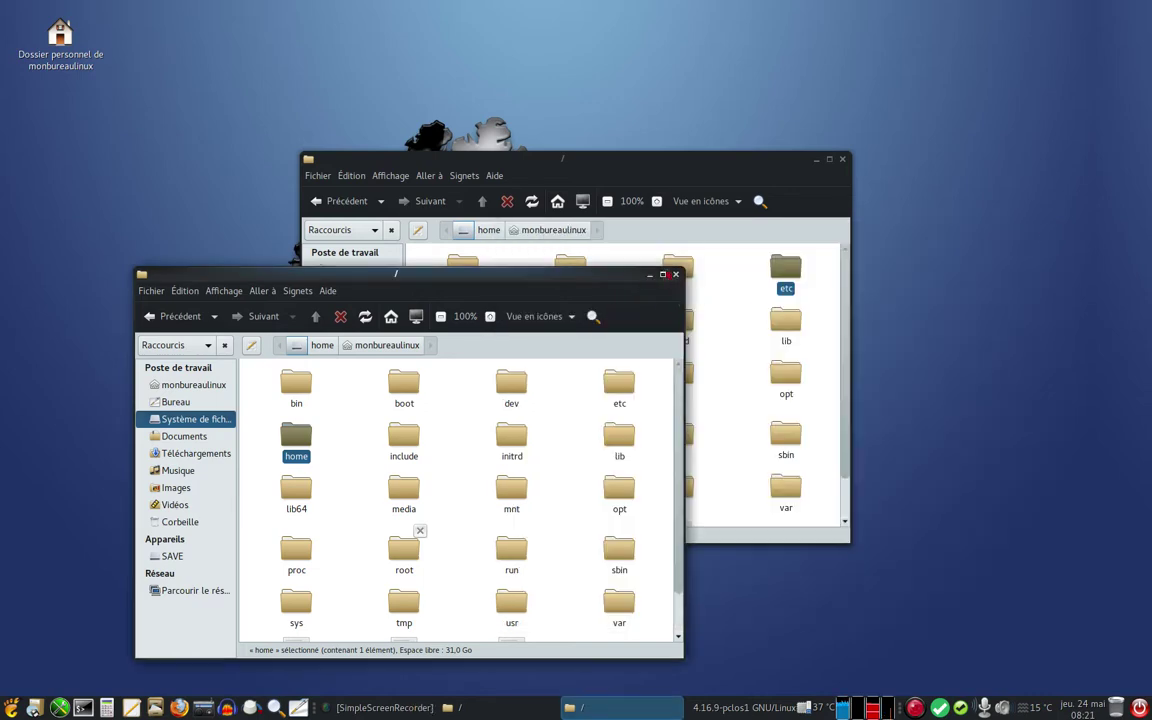
click(676, 274)
right_click(458, 372)
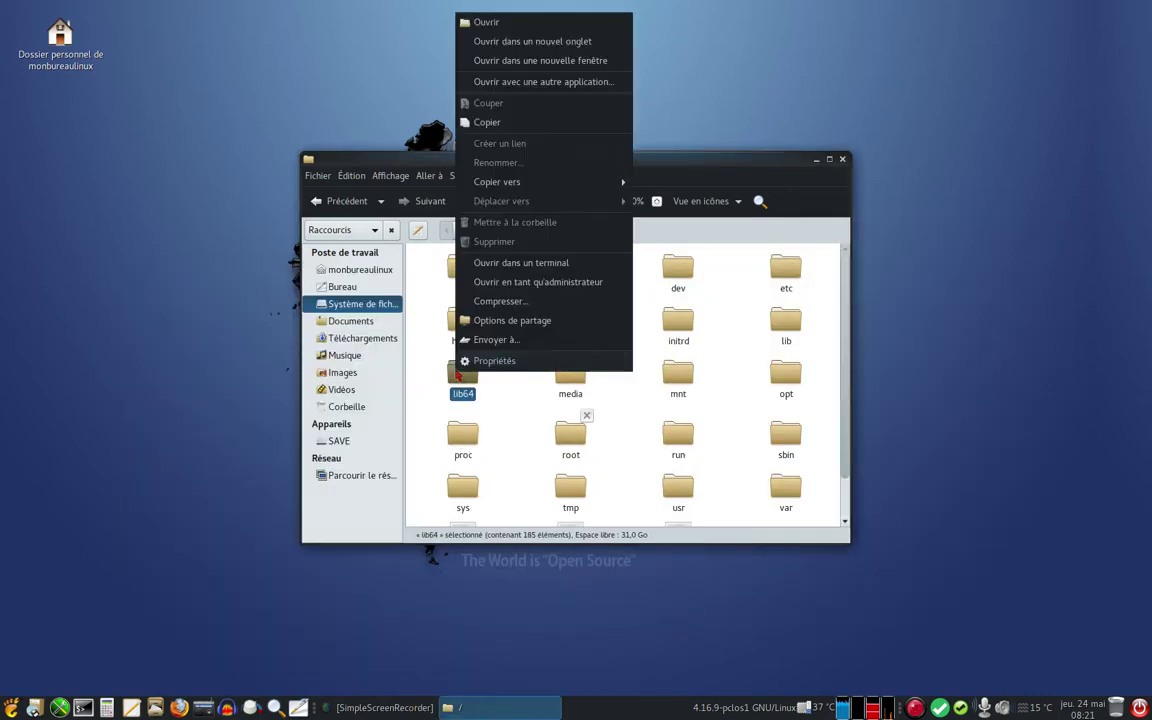
click(537, 282)
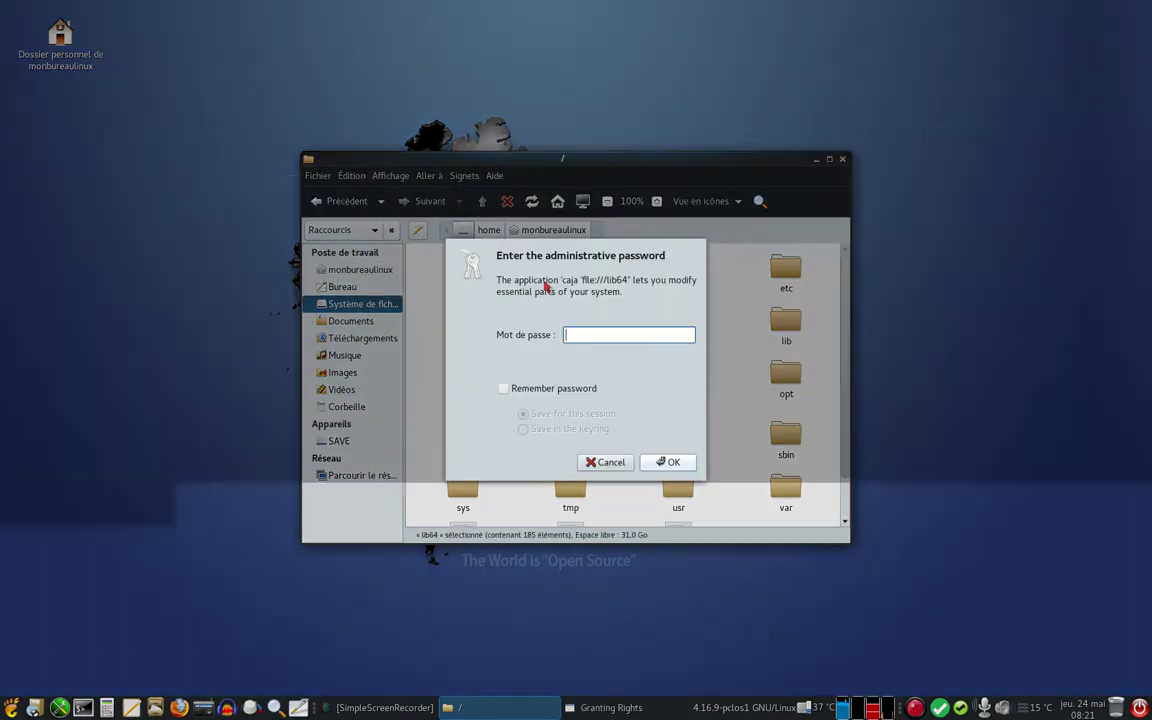
text(*******)
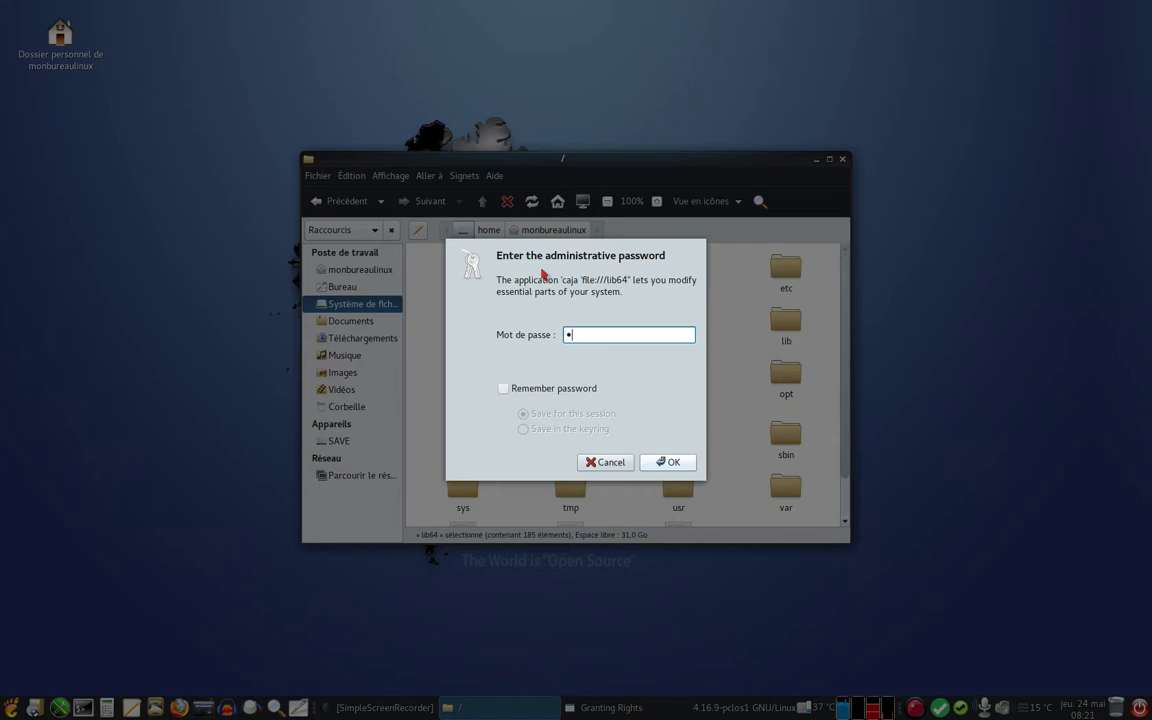
text(********)
key(Return)
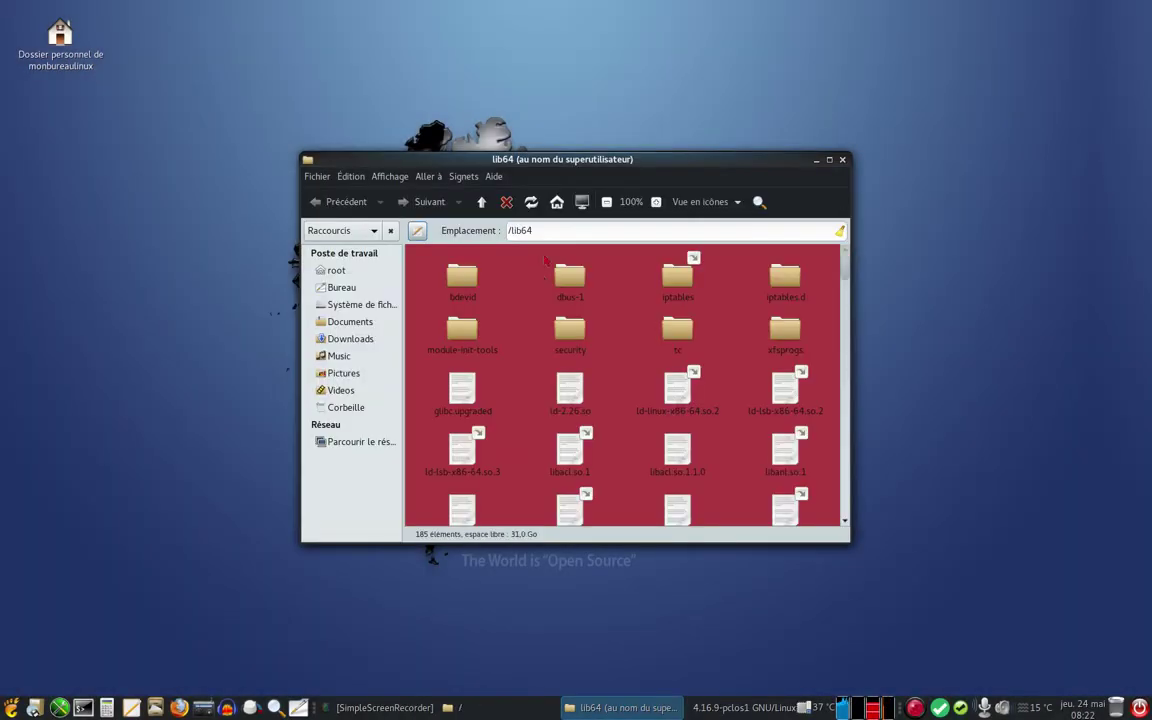
Reset the background colour of the superuser lib64 window using the Réinitialiser swatch in the backgrounds and emblems settings.
drag(560, 159, 640, 245)
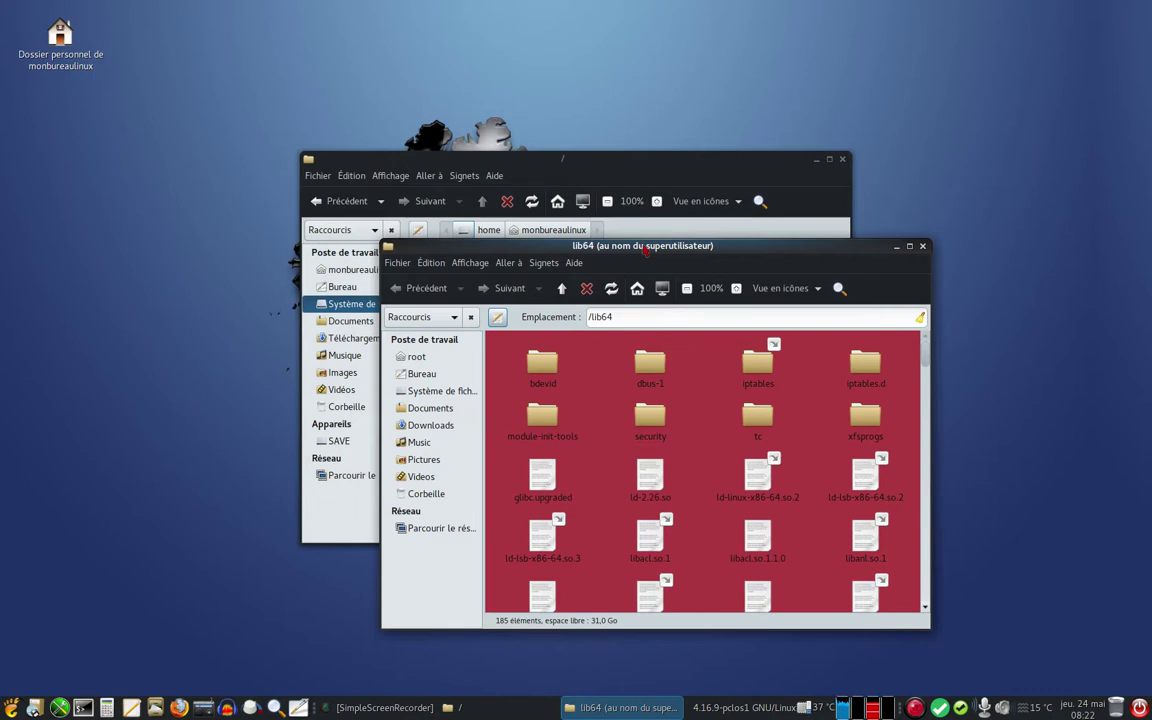
click(430, 263)
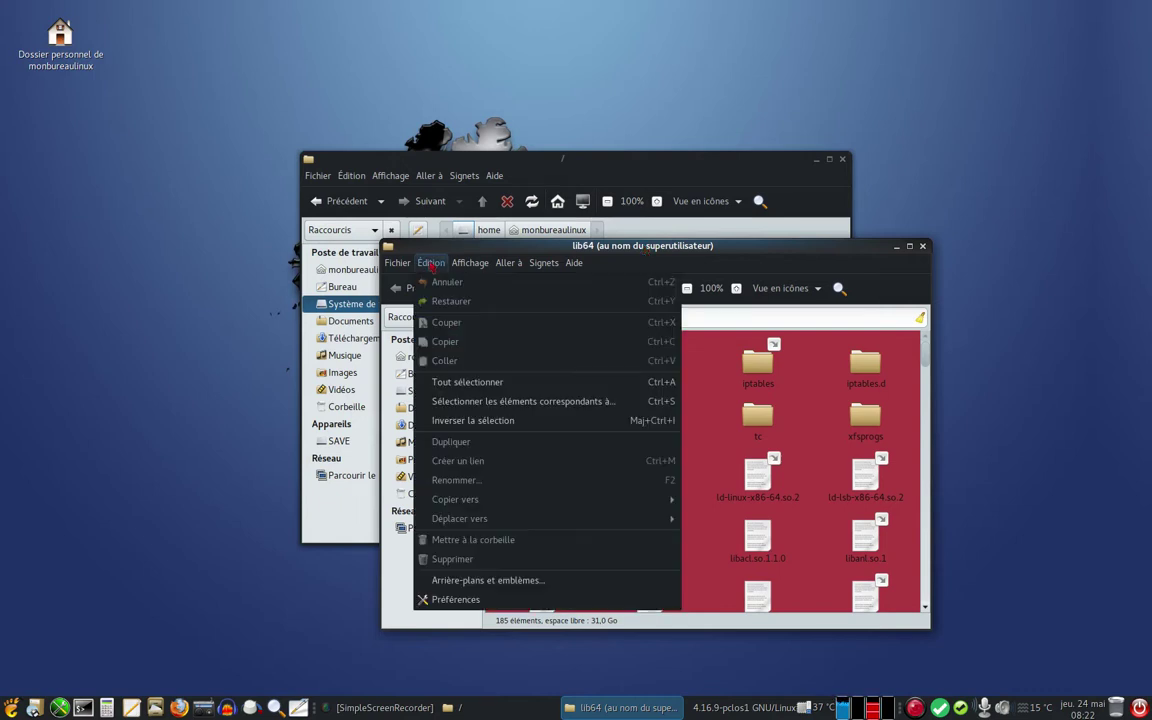
click(472, 581)
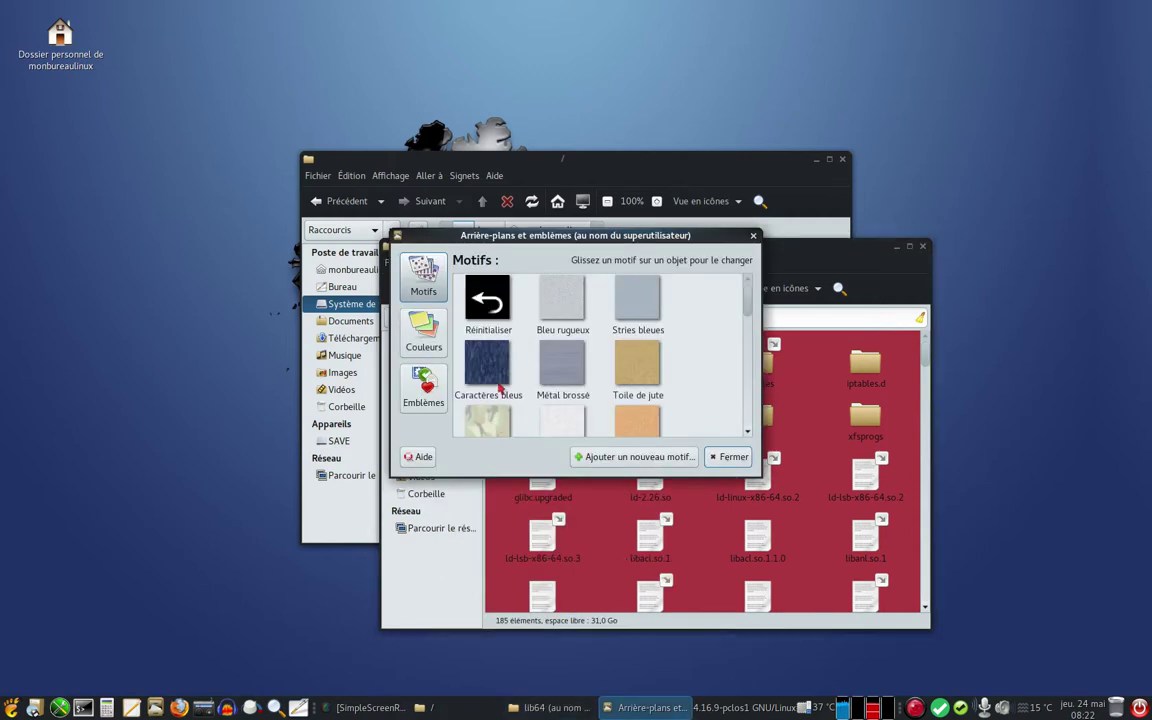
click(420, 342)
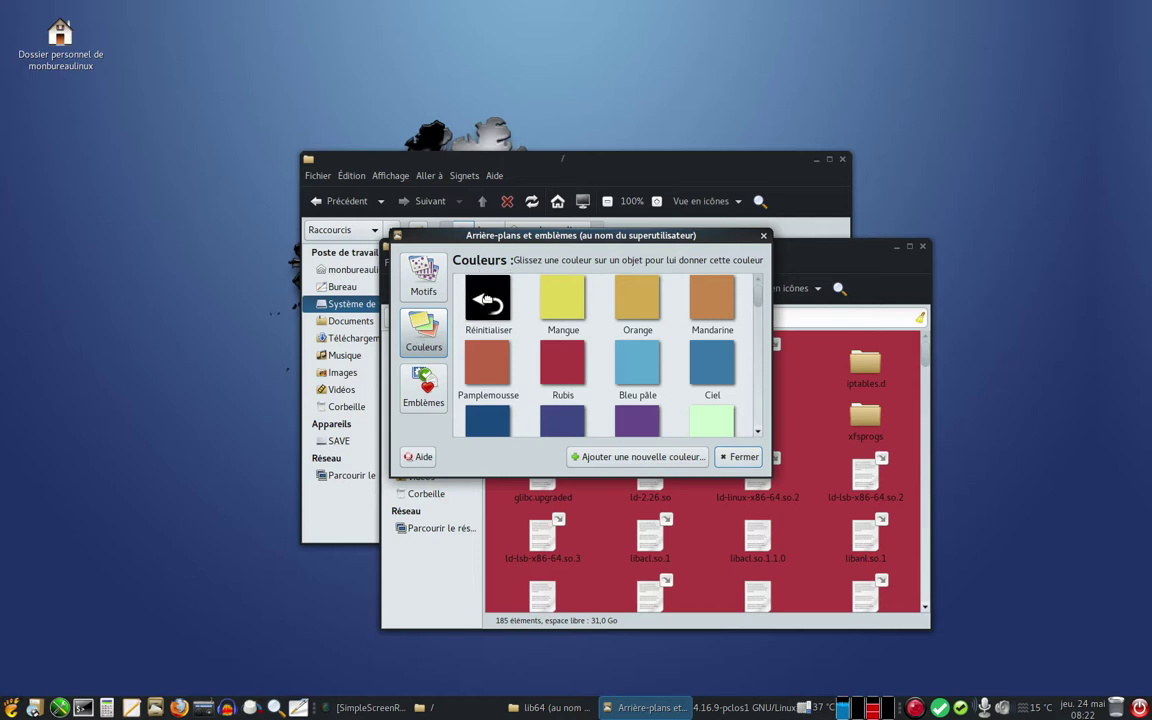
drag(487, 299, 812, 507)
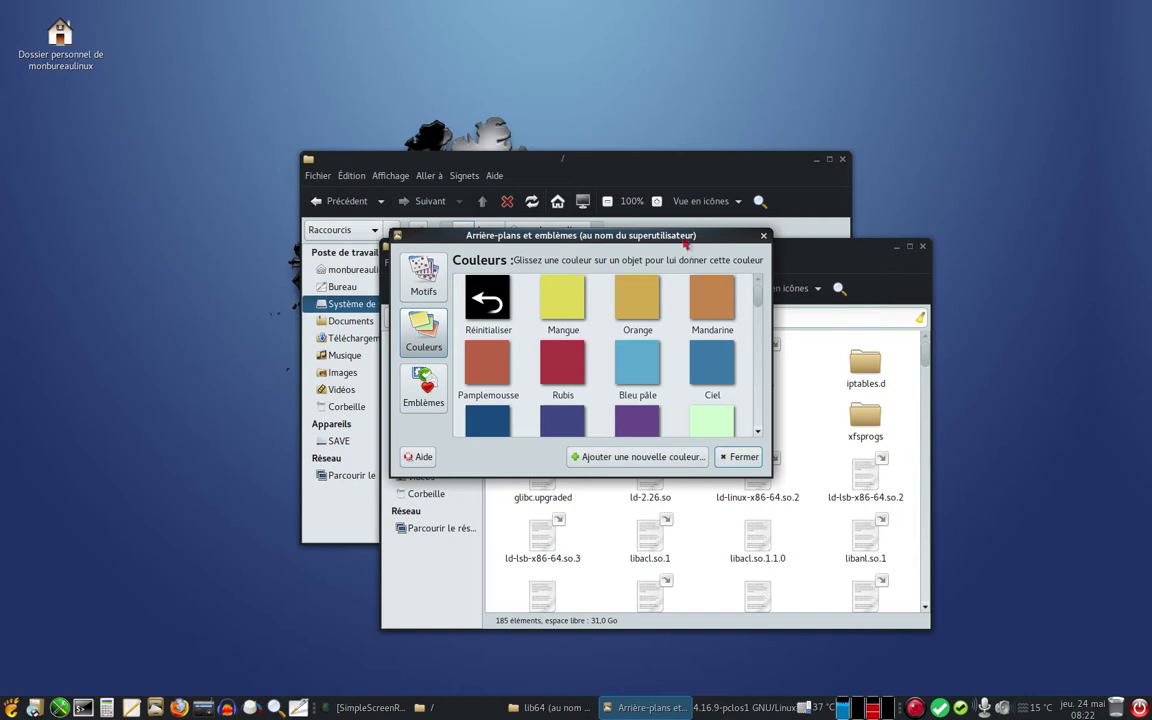
Reapply the Rubis colour to the superuser lib64 window's background and close the backgrounds and emblems settings.
drag(620, 232, 656, 302)
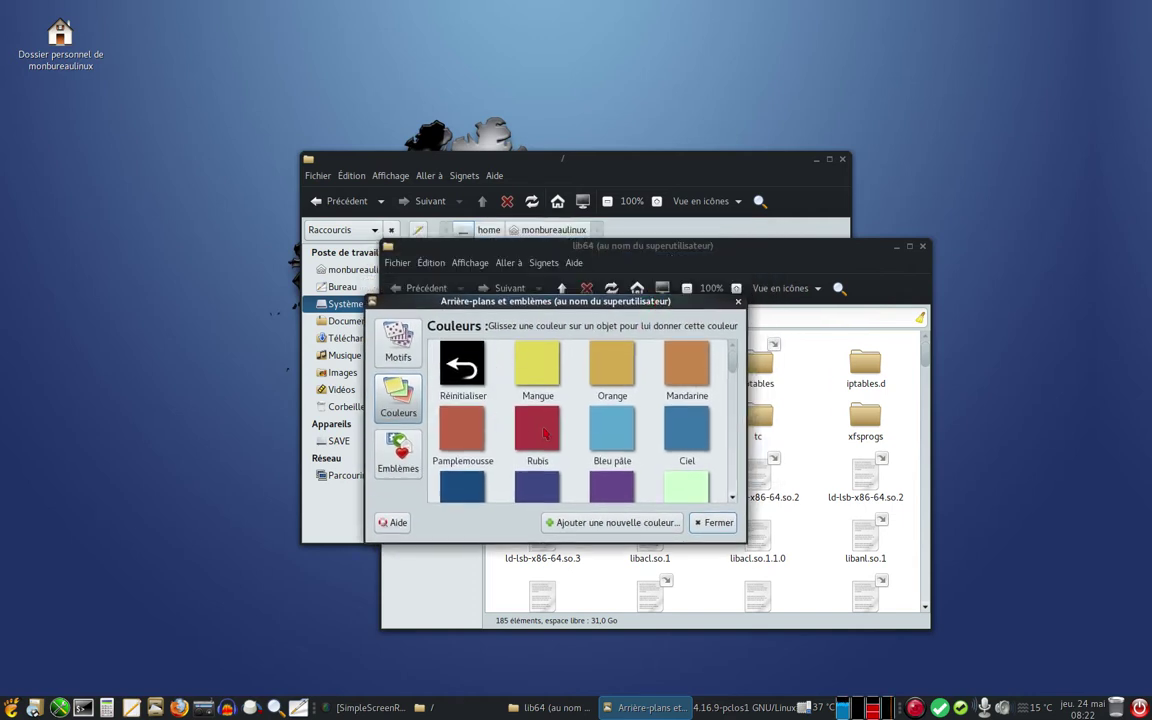
drag(537, 428, 800, 550)
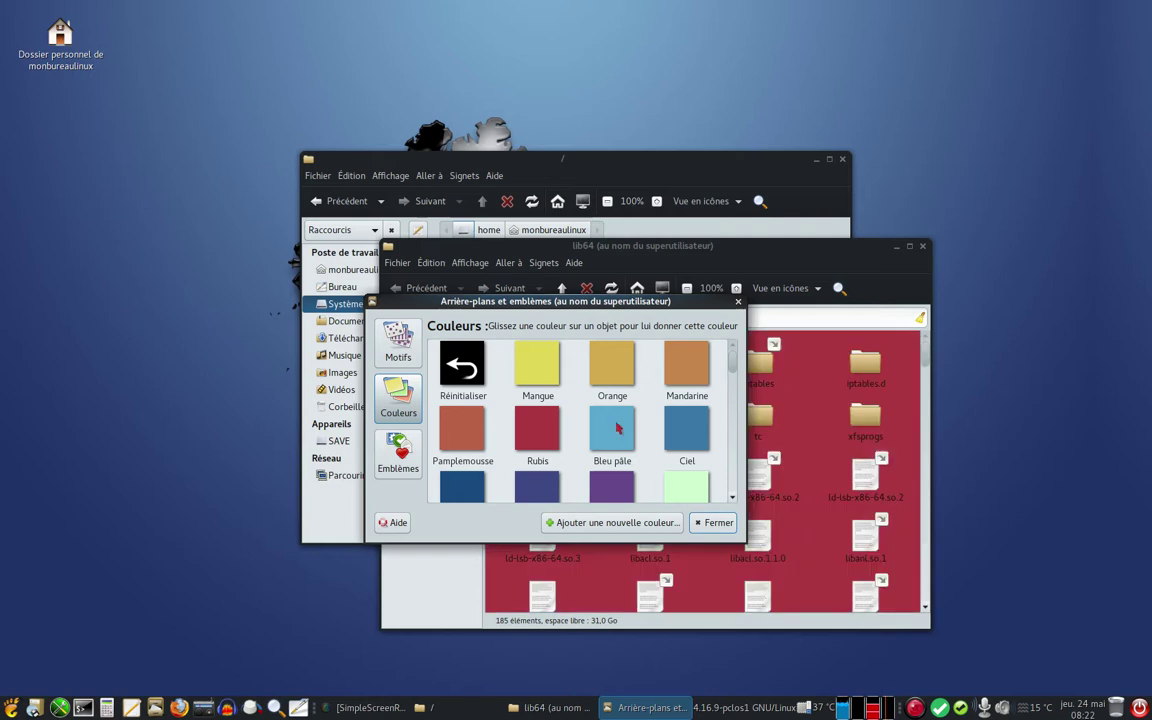
click(707, 523)
Open lib64 in the regular file manager window and arrange it side by side with the superuser lib64 window.
drag(661, 245, 776, 275)
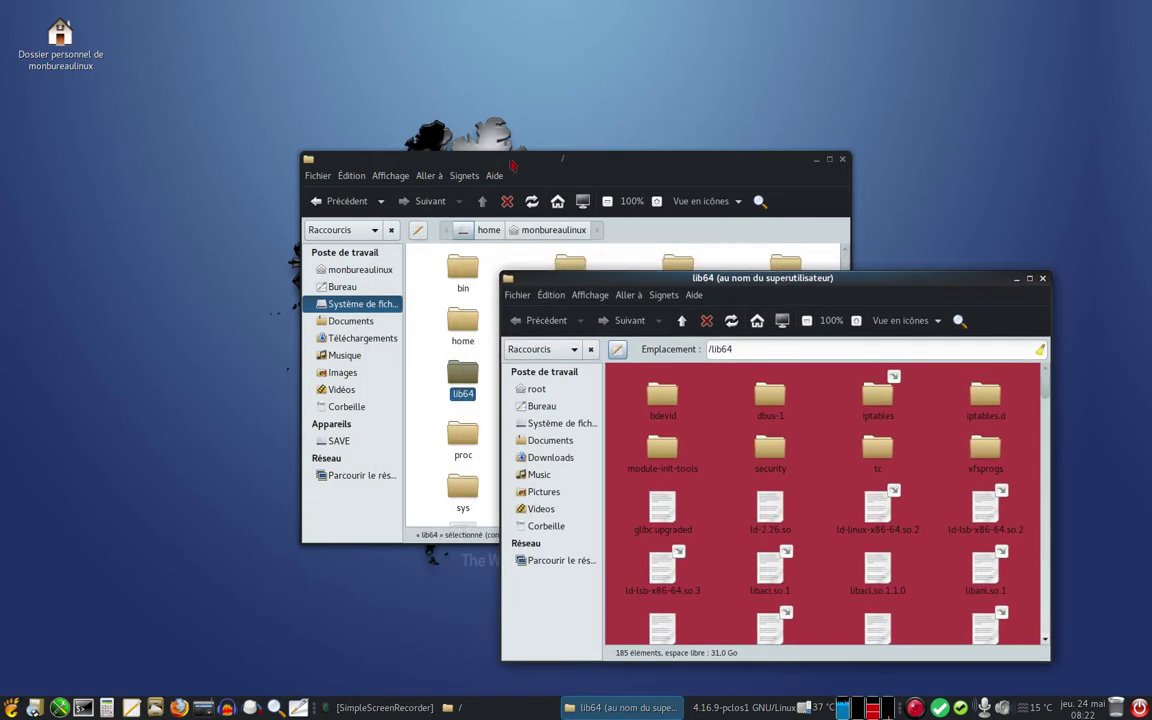
drag(462, 152, 255, 41)
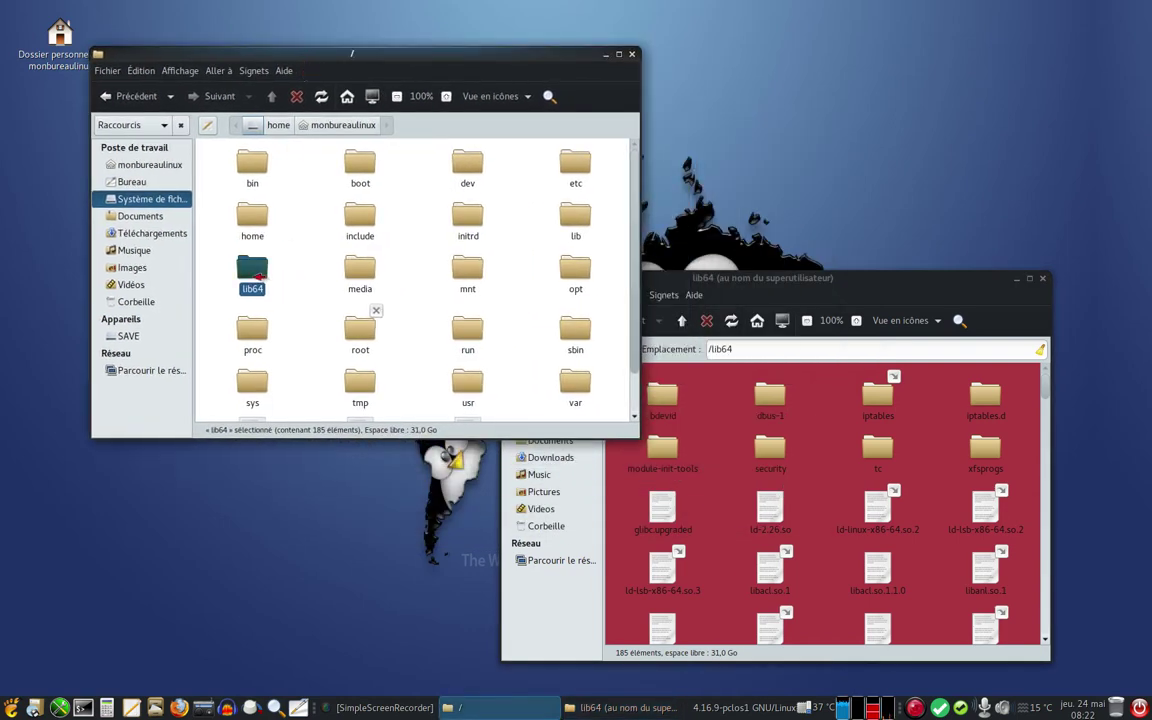
double_click(253, 270)
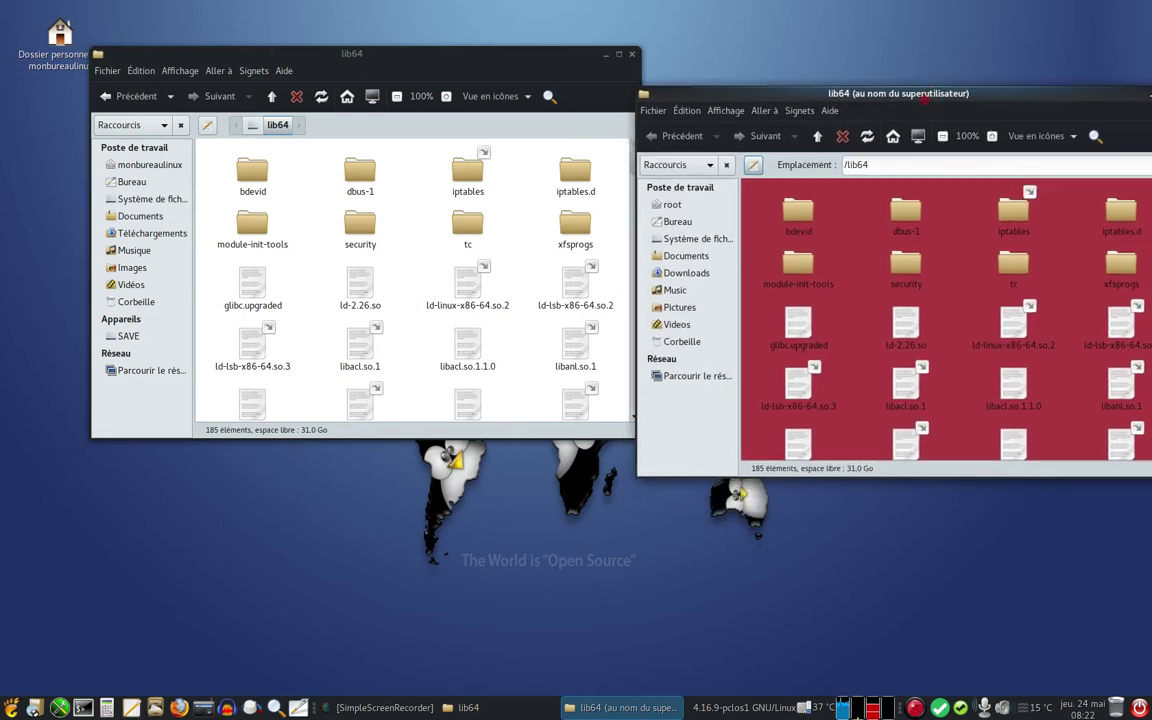
drag(350, 52, 306, 93)
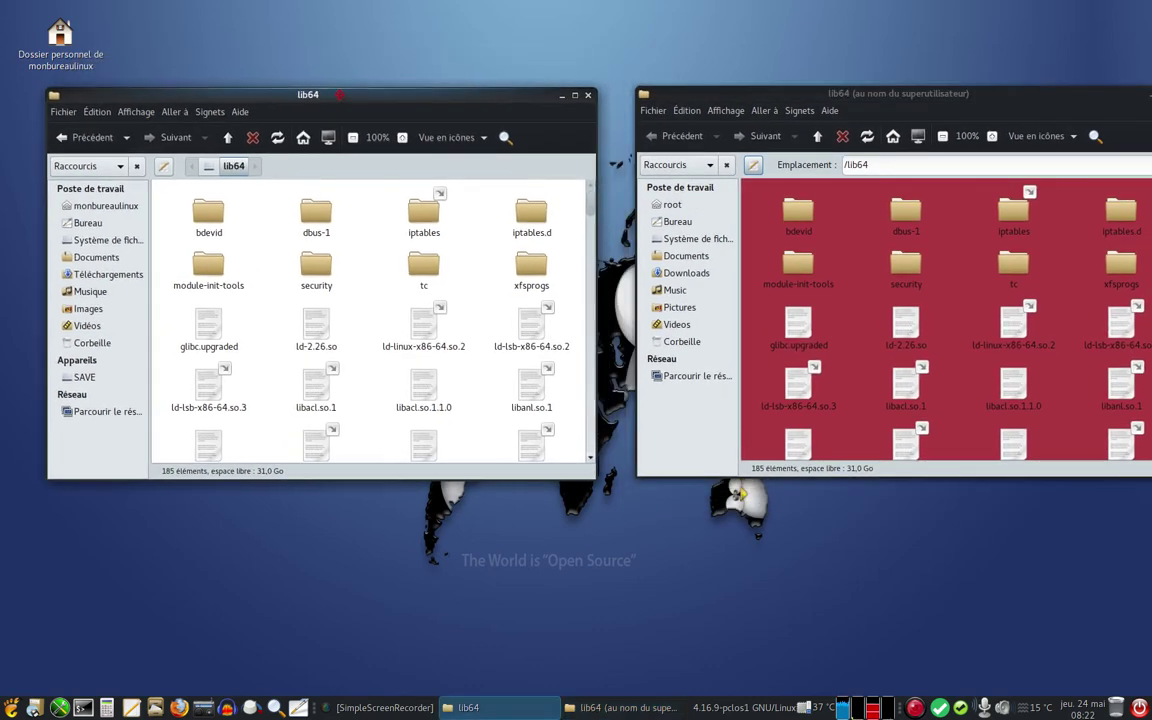
drag(710, 92, 673, 89)
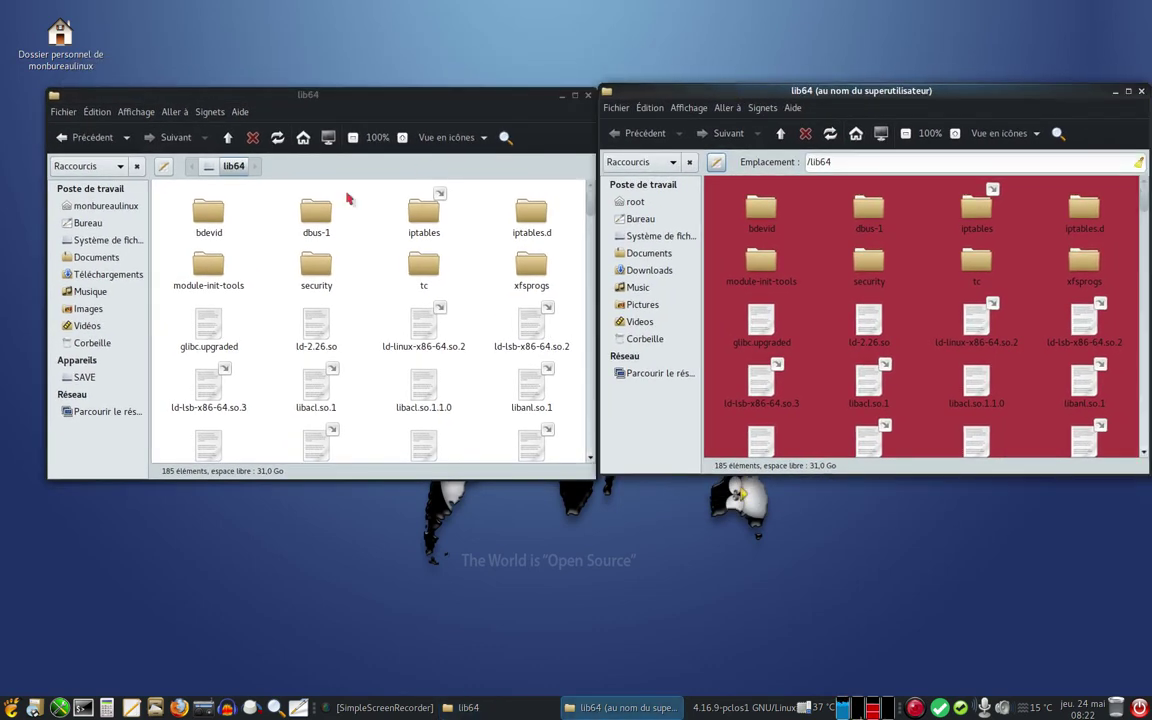